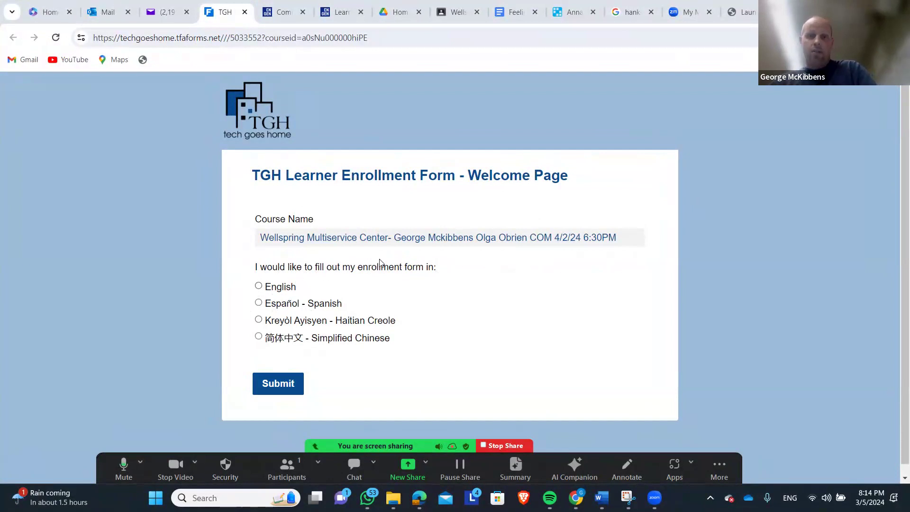
Choose English as the form language and submit the welcome page
left_click(259, 286)
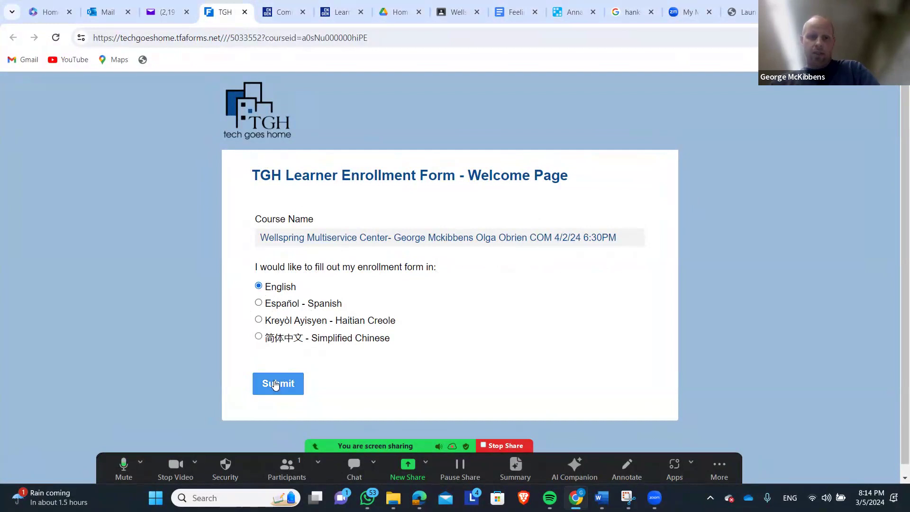
left_click(278, 384)
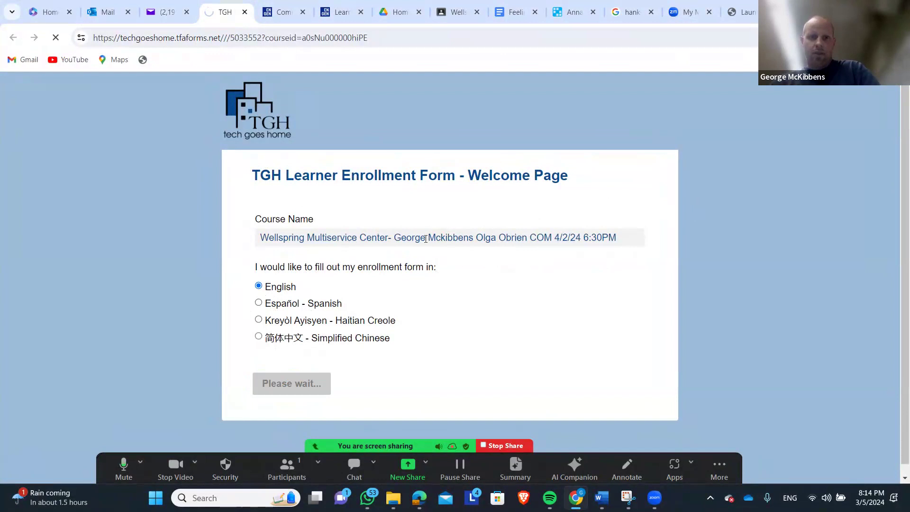
Enter 'George' as the learner's first name
scroll(357, 168, "down", 3)
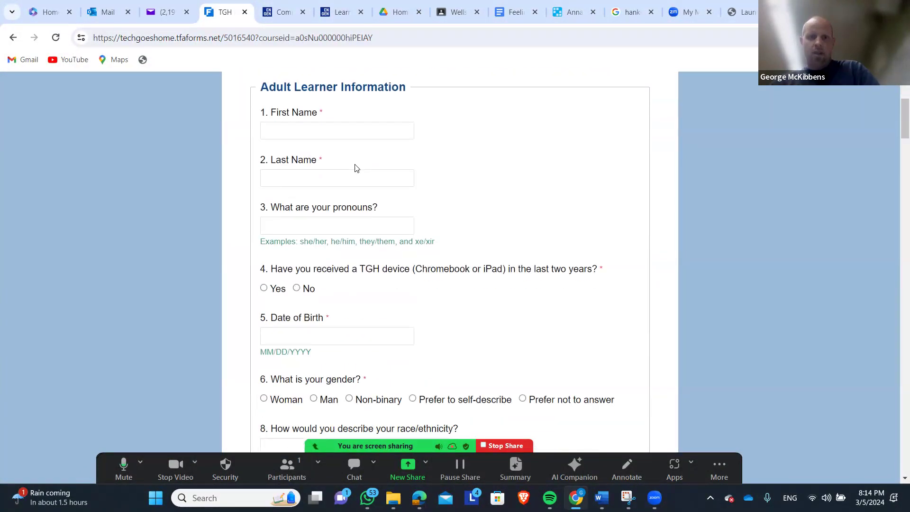
left_click(360, 131)
type("Geo")
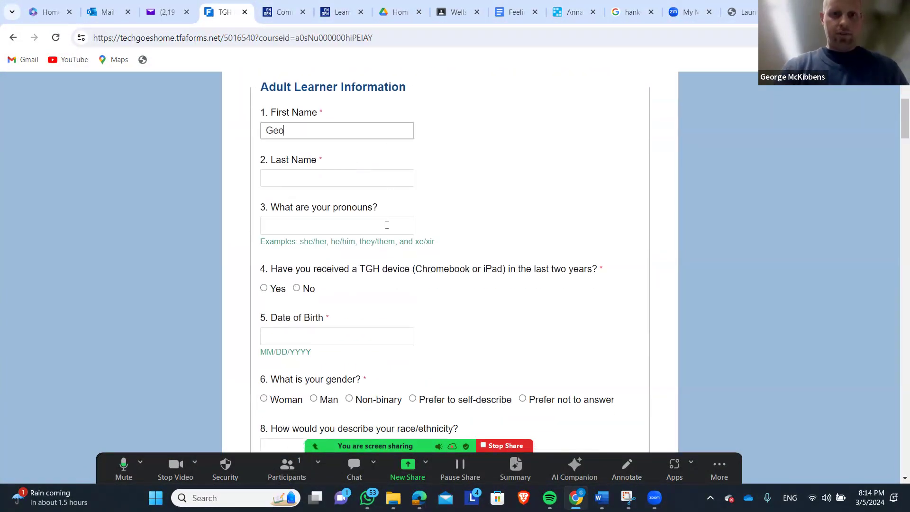
type("rge")
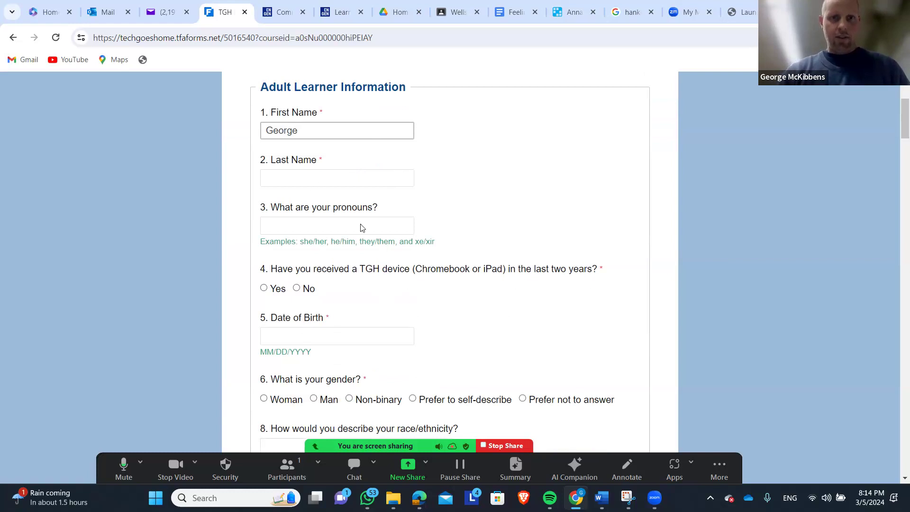
key("Tab")
Type 'he her they' into the pronouns question, then erase it to leave it blank
left_click(365, 227)
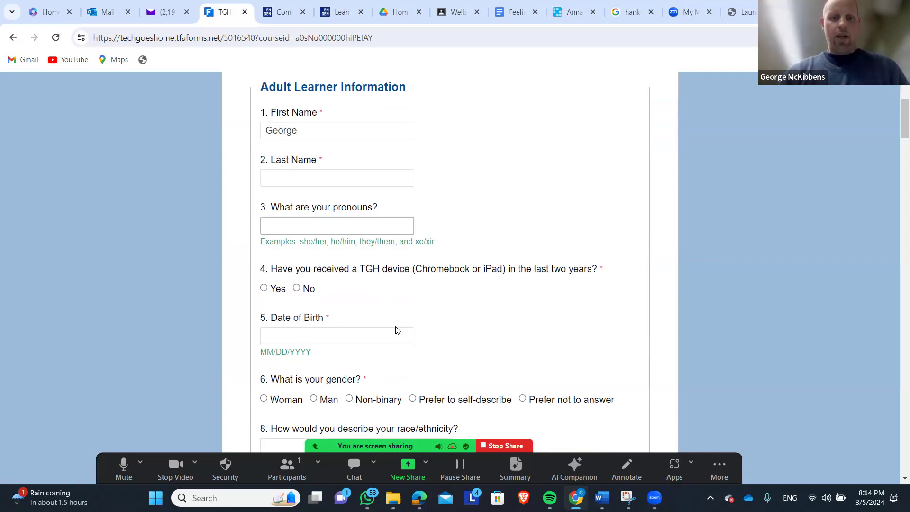
type("he h")
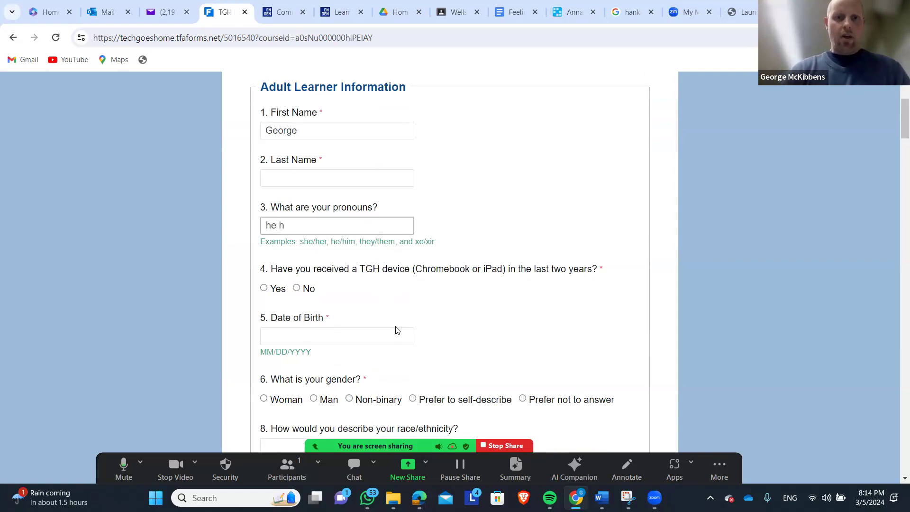
type("er they")
key("BackSpace")
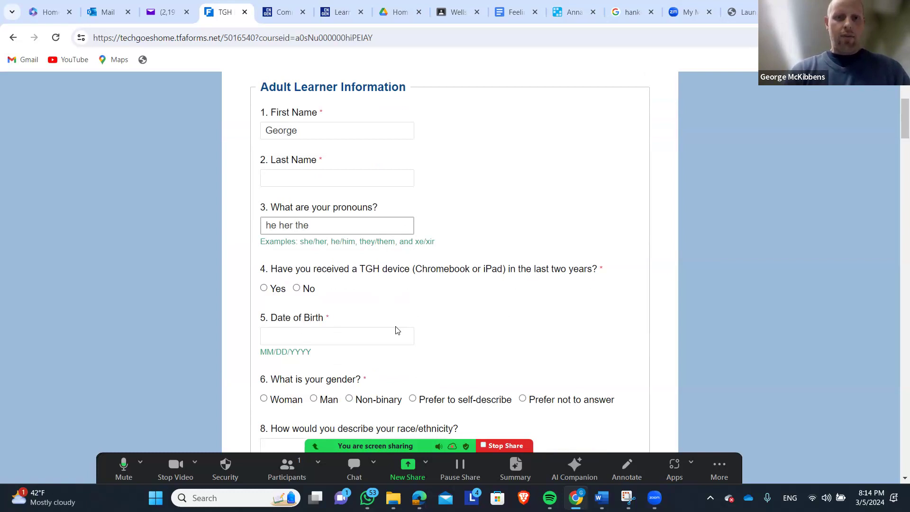
key("BackSpace")
key("BackSpace")
key("BackSpace")
key("BackSpace")
key("BackSpace")
key("BackSpace")
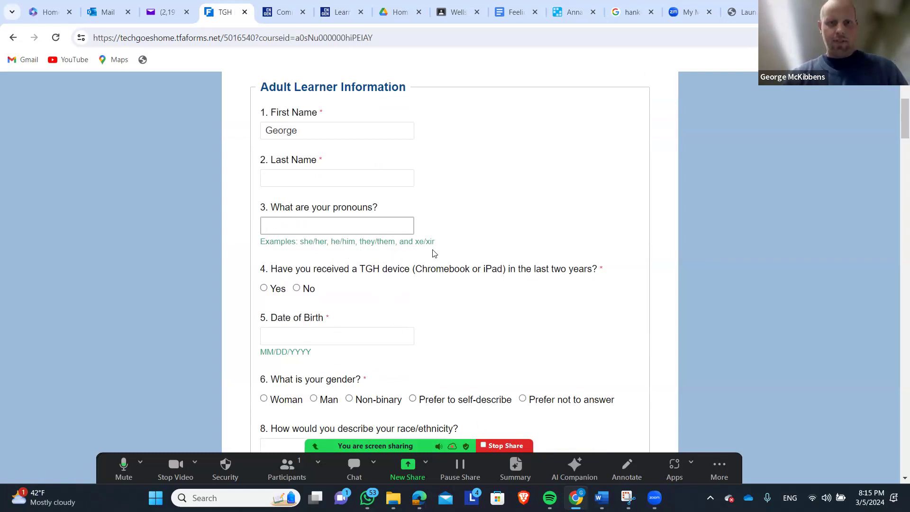
scroll(307, 184, "down", 2)
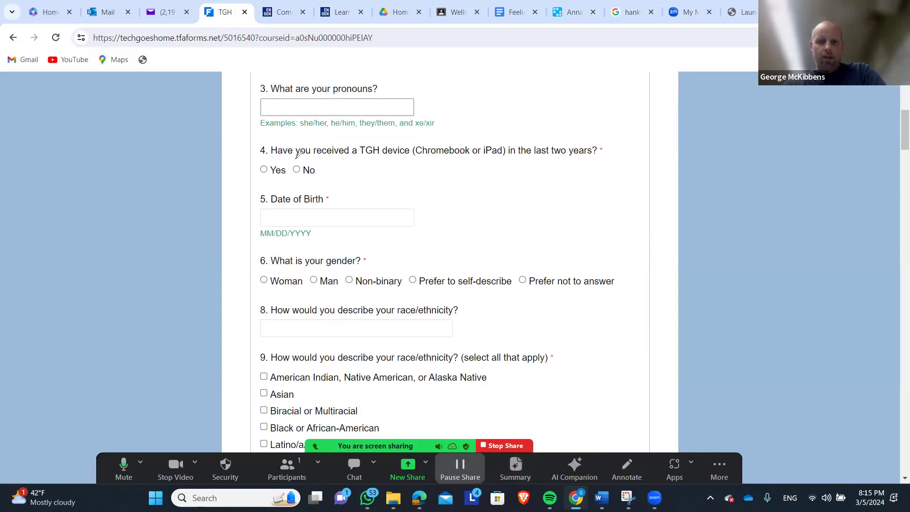
Scroll through the learner information and focus the free-text race/ethnicity answer
left_click_drag(271, 160, 606, 159)
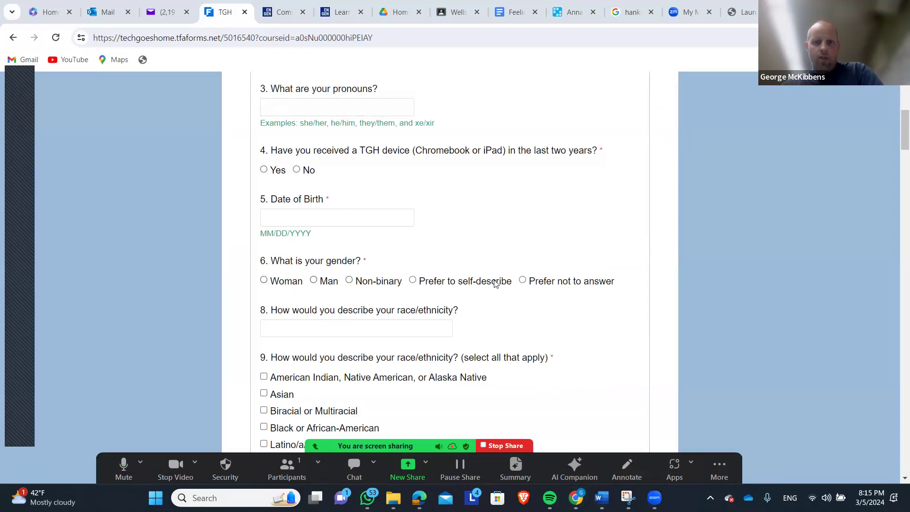
scroll(313, 300, "down", 1)
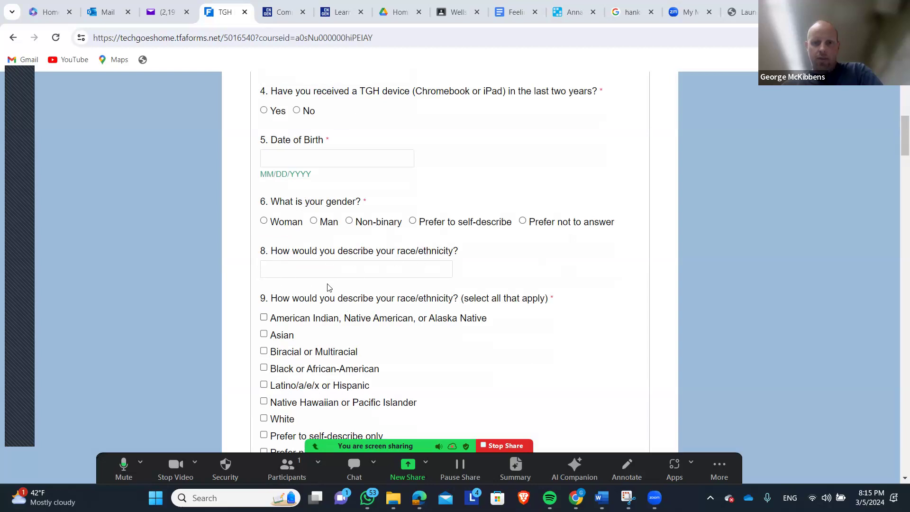
left_click(391, 268)
scroll(456, 319, "down", 4)
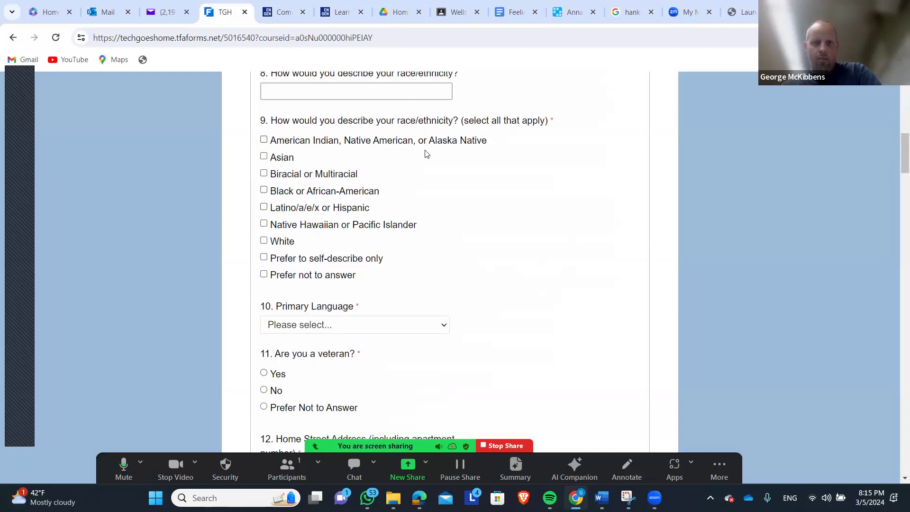
scroll(288, 262, "down", 2)
Set Primary Language to Other, then scroll down to the Survey section
left_click(403, 212)
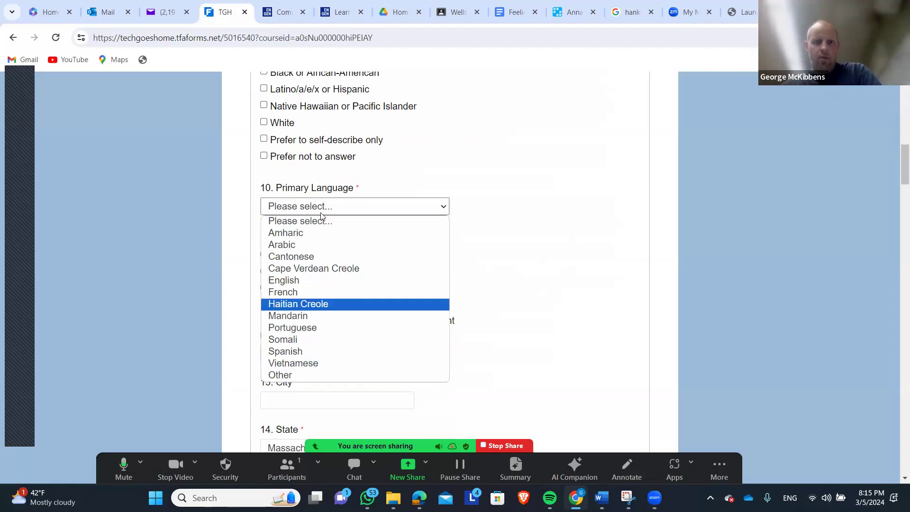
left_click(293, 375)
left_click(325, 252)
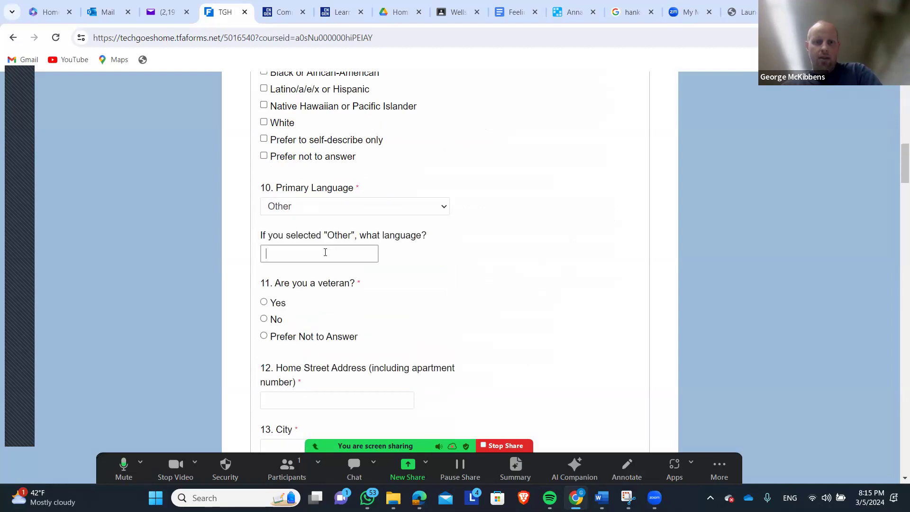
left_click(397, 211)
left_click(510, 301)
scroll(305, 300, "down", 1)
scroll(305, 299, "down", 2)
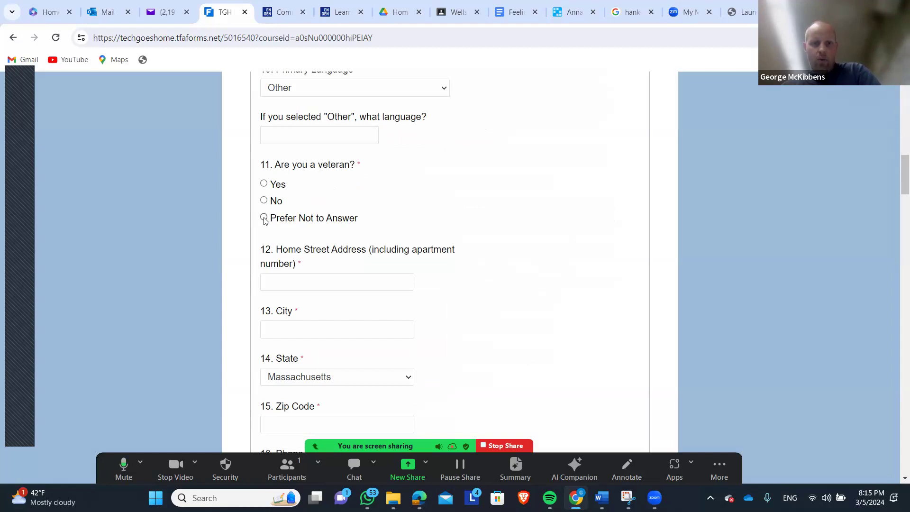
scroll(348, 271, "down", 1)
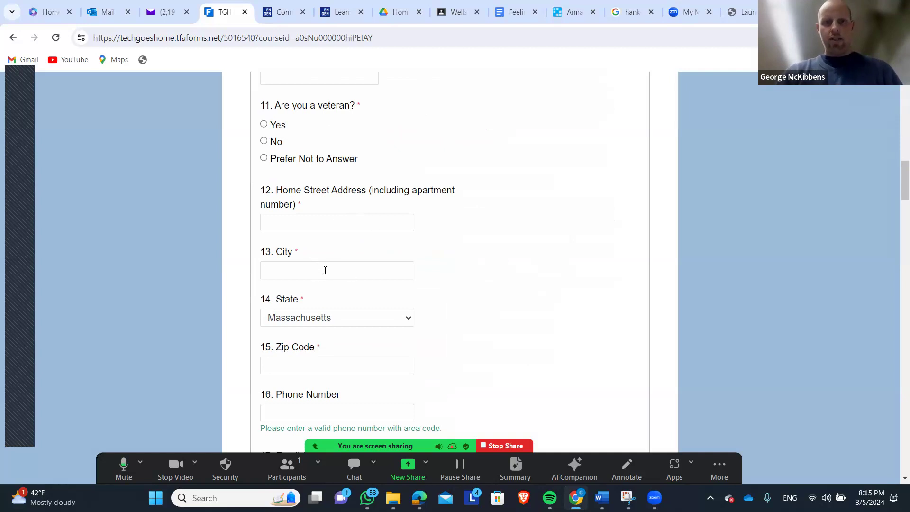
scroll(319, 303, "down", 1)
scroll(327, 302, "down", 2)
scroll(332, 303, "down", 2)
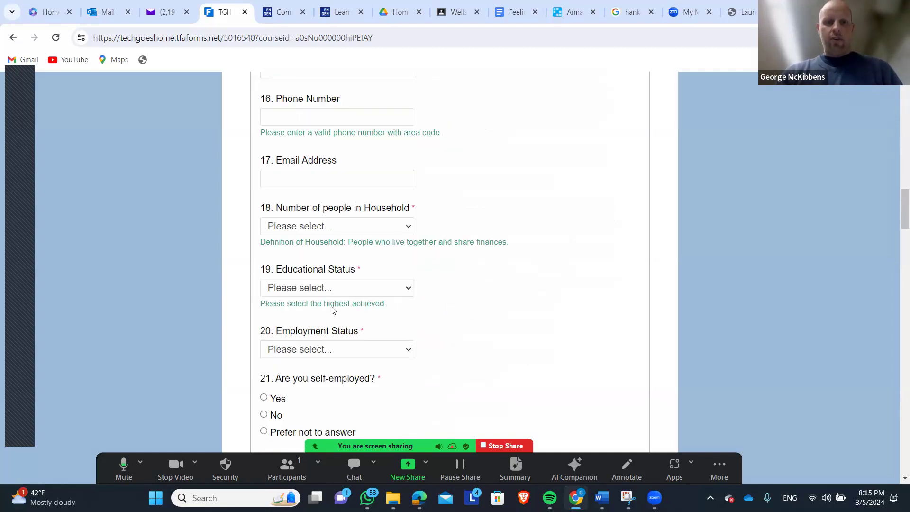
scroll(334, 305, "down", 2)
scroll(339, 310, "down", 3)
scroll(344, 258, "down", 1)
scroll(344, 257, "down", 2)
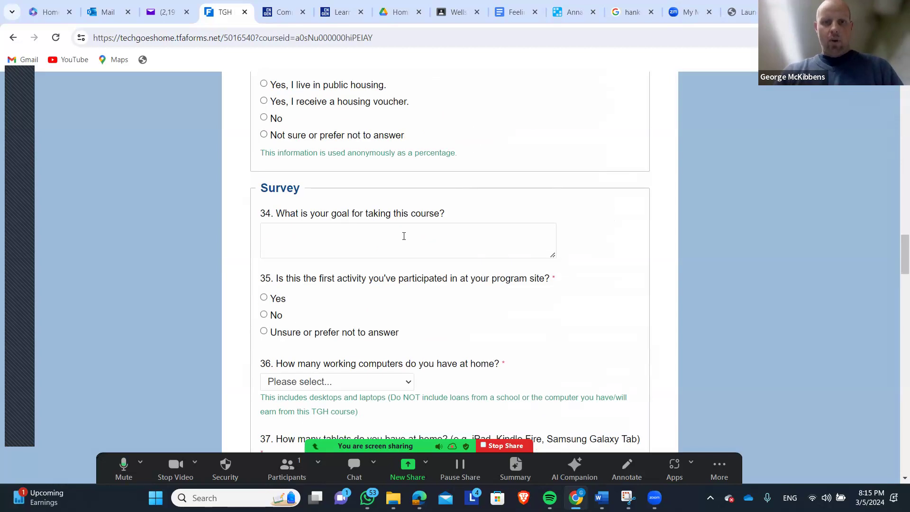
Type a sample goal about English skills into question 34, then delete it
left_click(332, 238)
type("To improv")
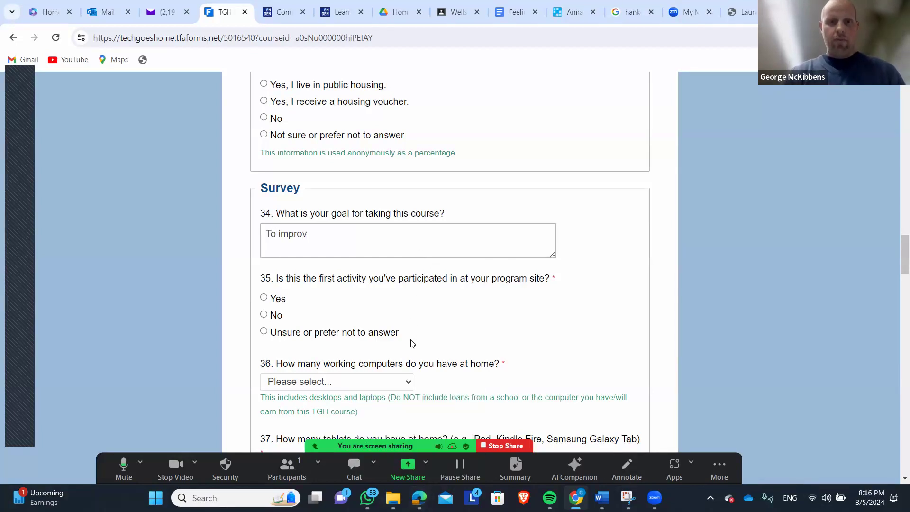
type("e my gene")
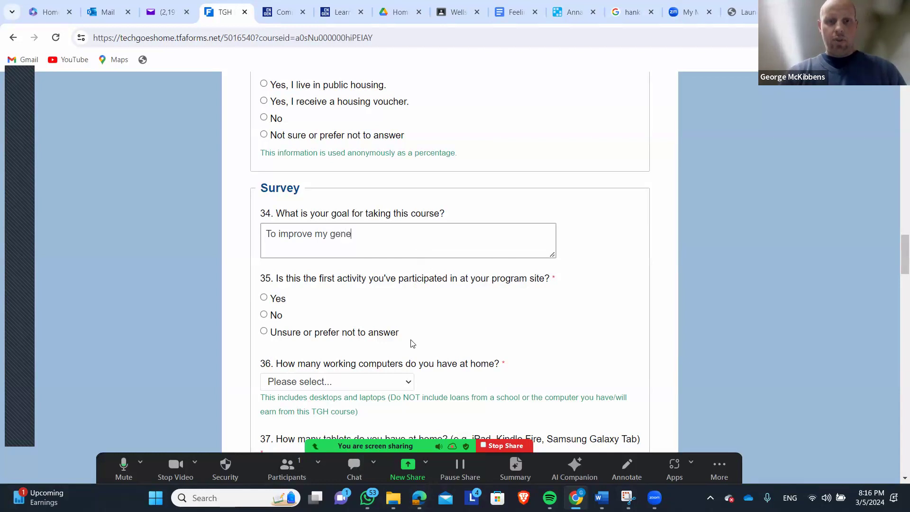
type("ral English and comp")
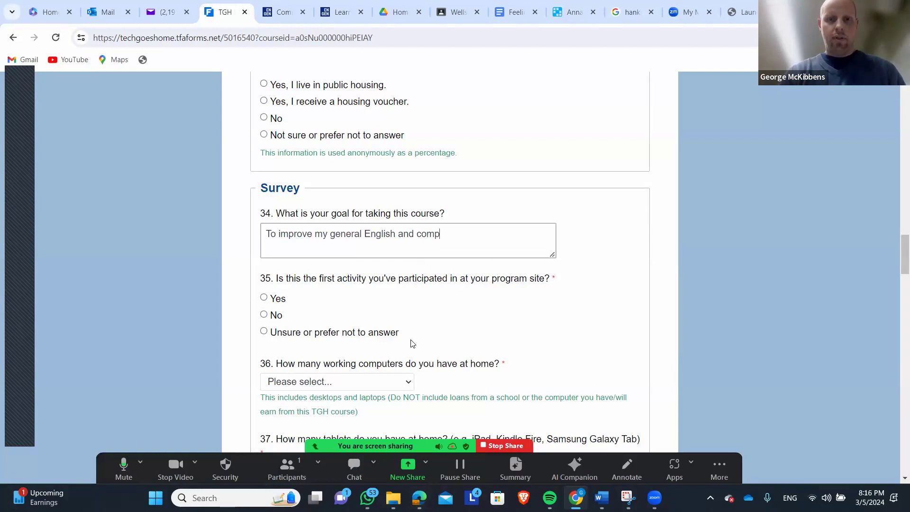
type("uter skil")
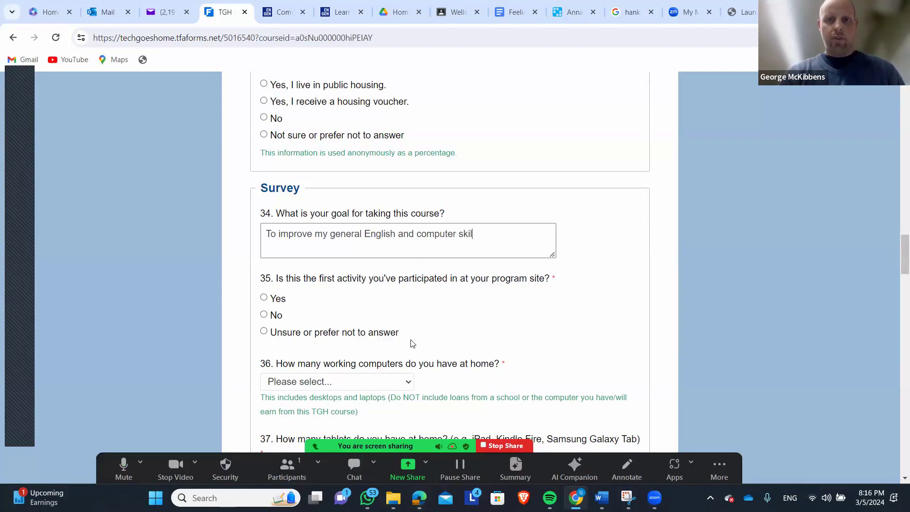
type("ls.")
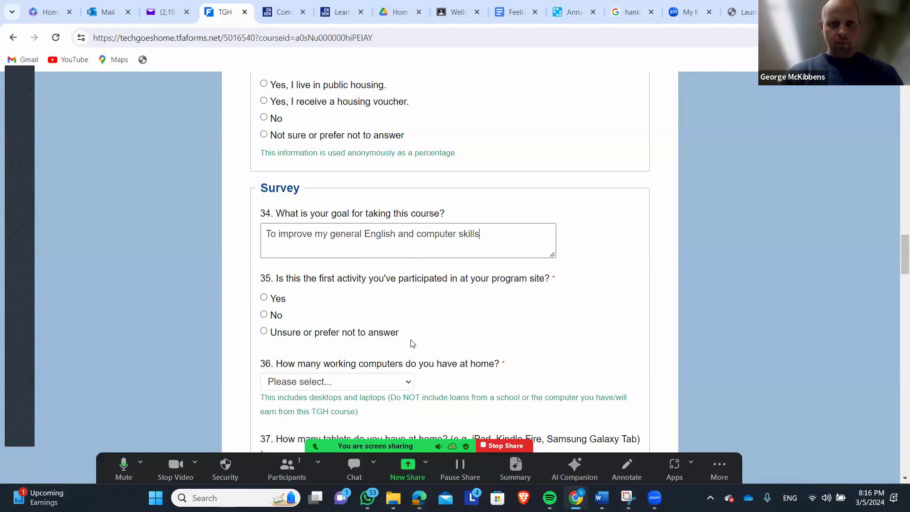
key("BackSpace")
key("BackSpace")
key("BackSpace")
key("BackSpace")
key("BackSpace")
key("BackSpace")
key("BackSpace")
key("BackSpace")
key("BackSpace")
key("BackSpace")
key("BackSpace")
key("BackSpace")
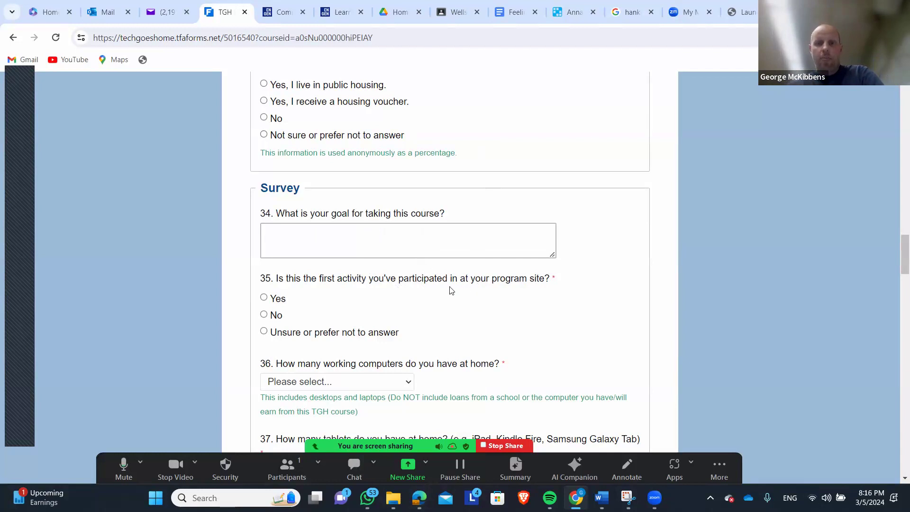
Answer No to question 35 and set the home computer count to 0
scroll(525, 248, "down", 1)
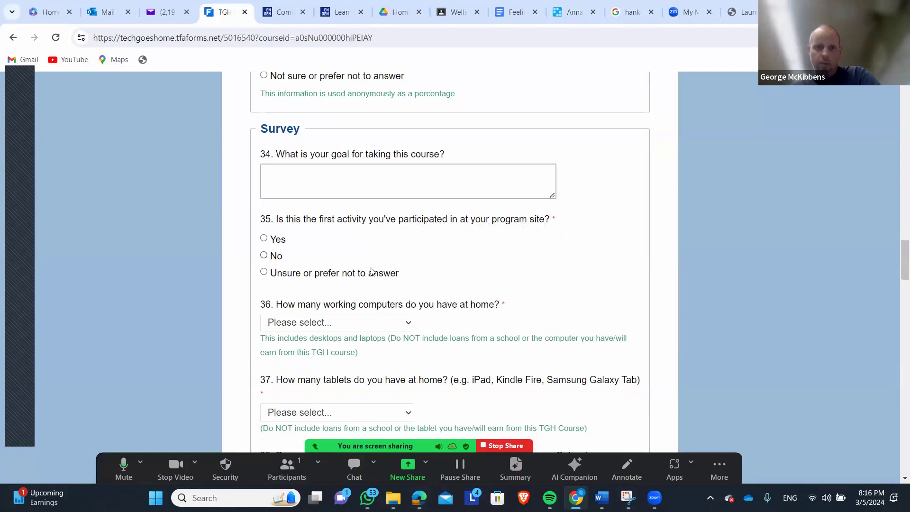
scroll(274, 256, "down", 1)
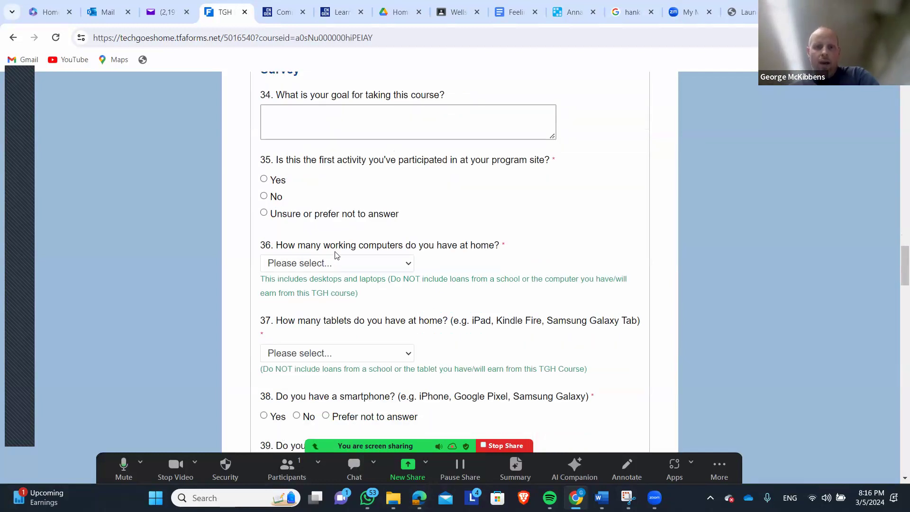
left_click(264, 196)
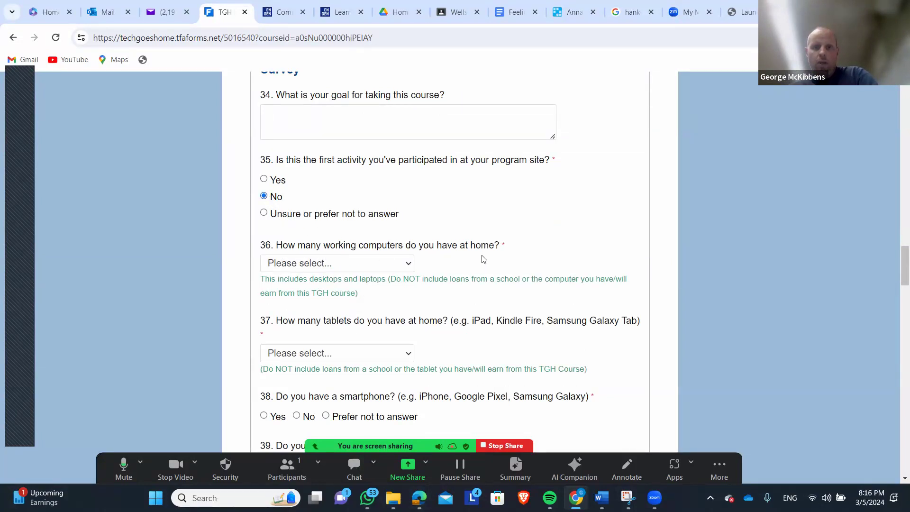
left_click(403, 263)
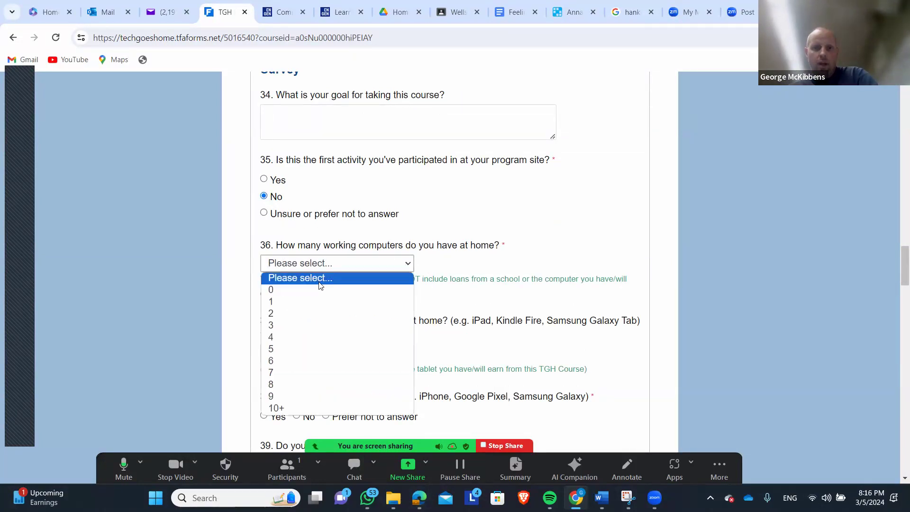
left_click(379, 269)
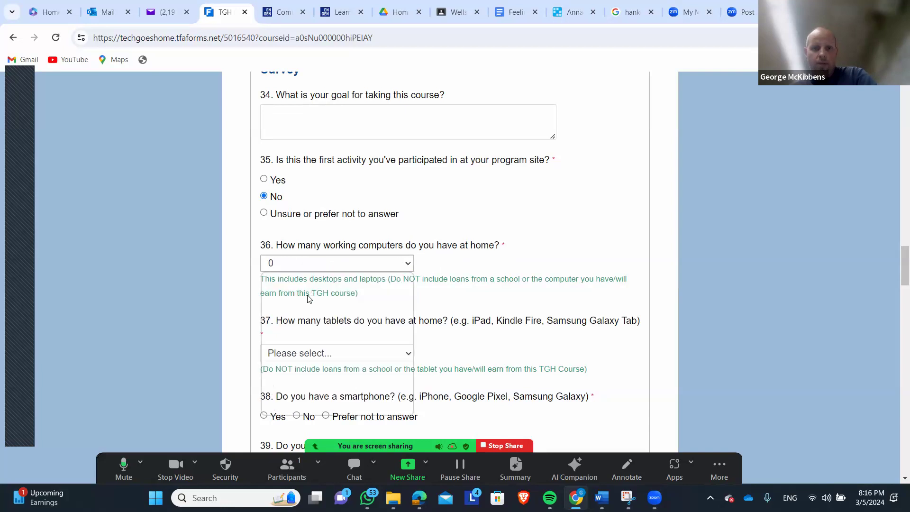
left_click(313, 264)
key("Return")
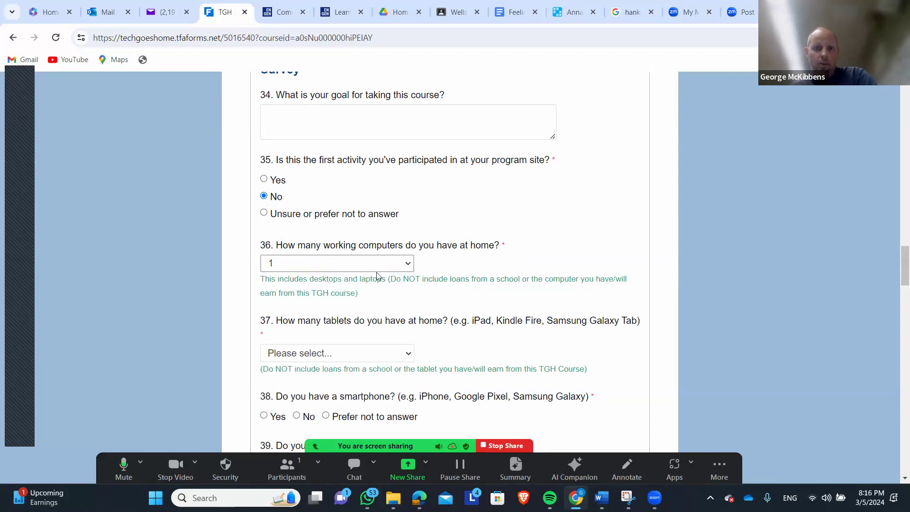
left_click(339, 268)
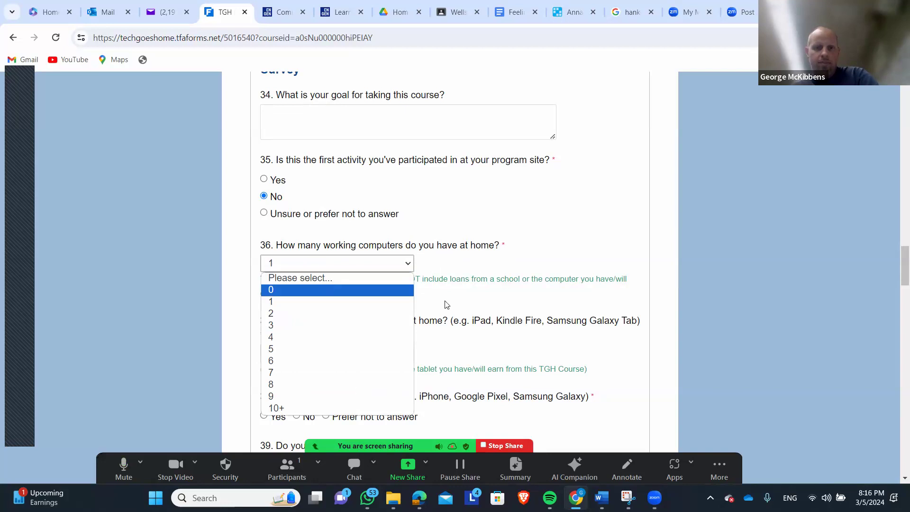
left_click(323, 290)
Leave tablet count unanswered; mark smartphone and home internet questions Prefer not to answer
scroll(315, 152, "down", 4)
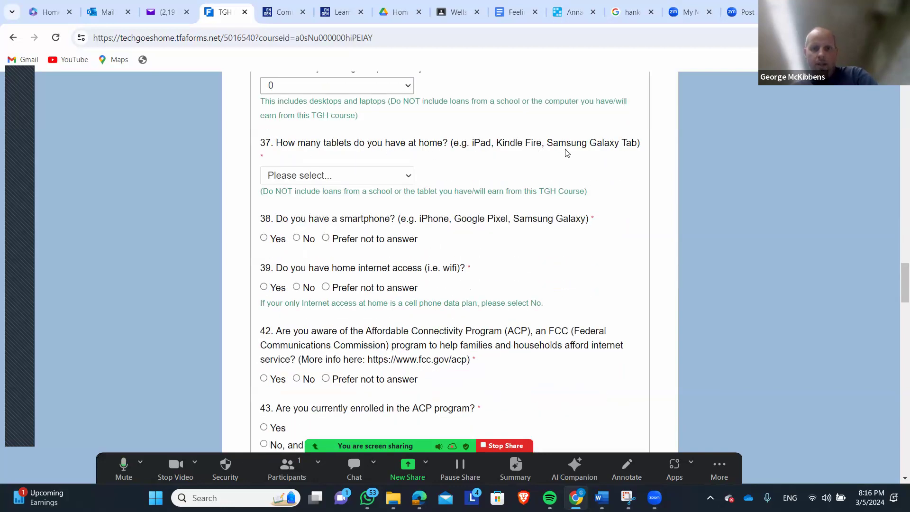
left_click(404, 181)
key("Escape")
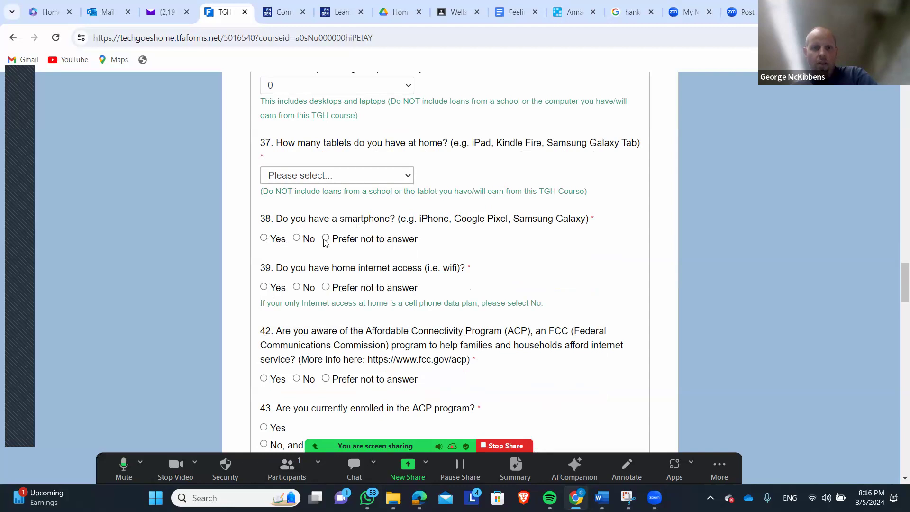
scroll(333, 243, "down", 1)
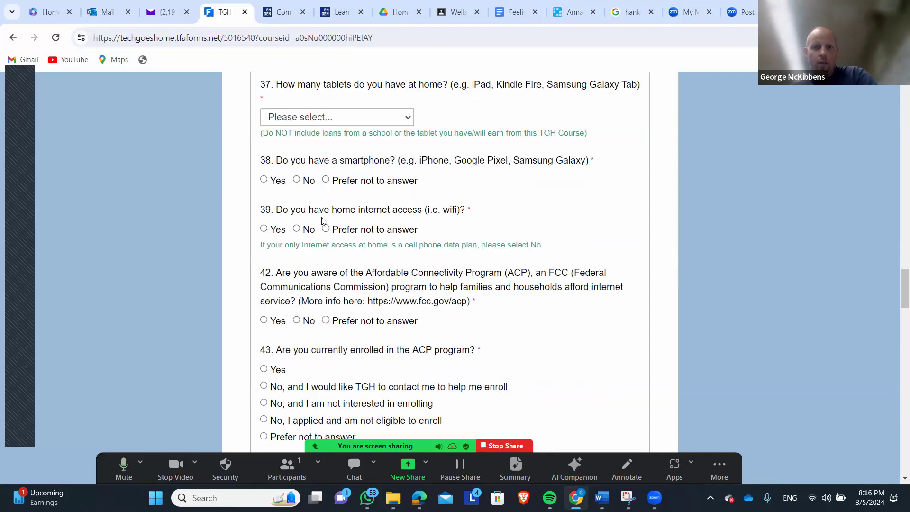
left_click(325, 179)
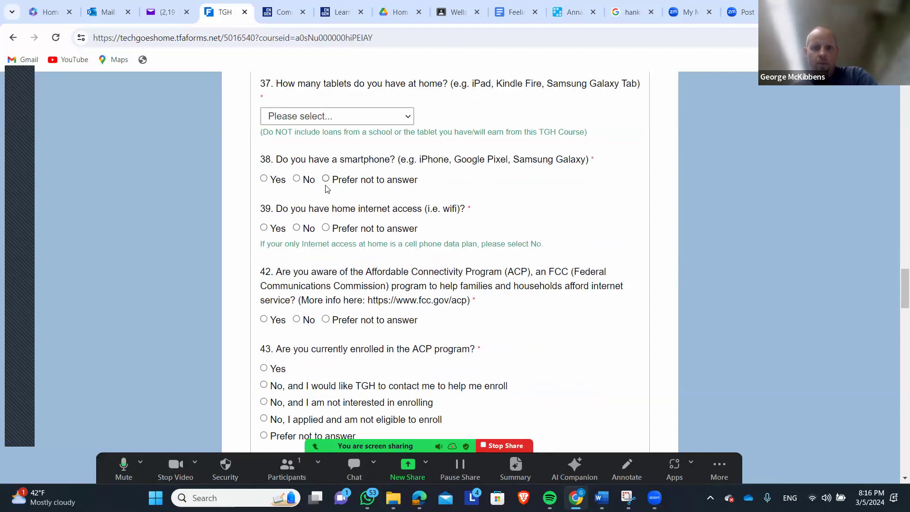
left_click(325, 227)
scroll(341, 190, "down", 2)
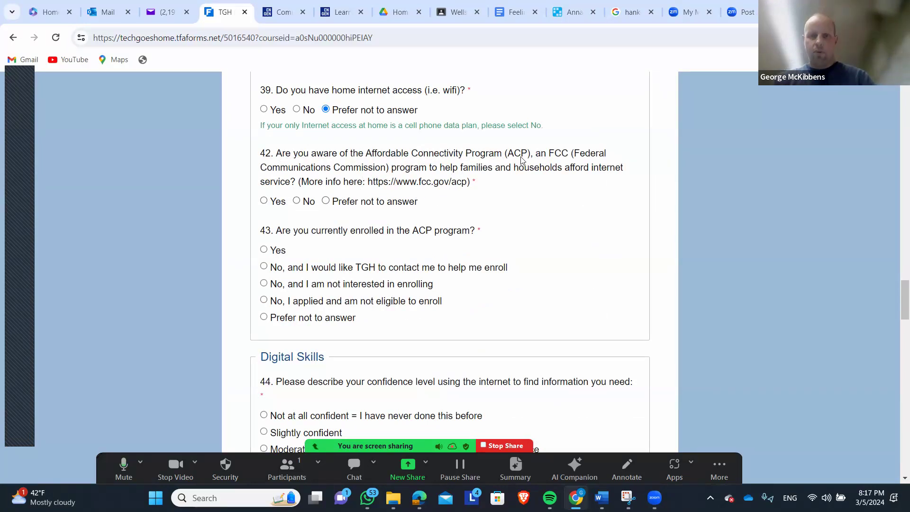
scroll(294, 191, "down", 1)
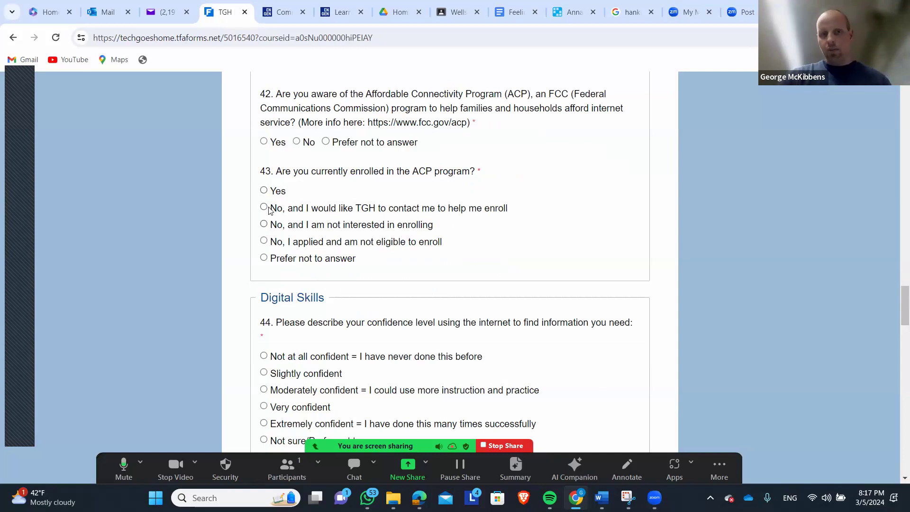
Highlight the wording of question 44 about internet-search confidence
scroll(451, 269, "down", 2)
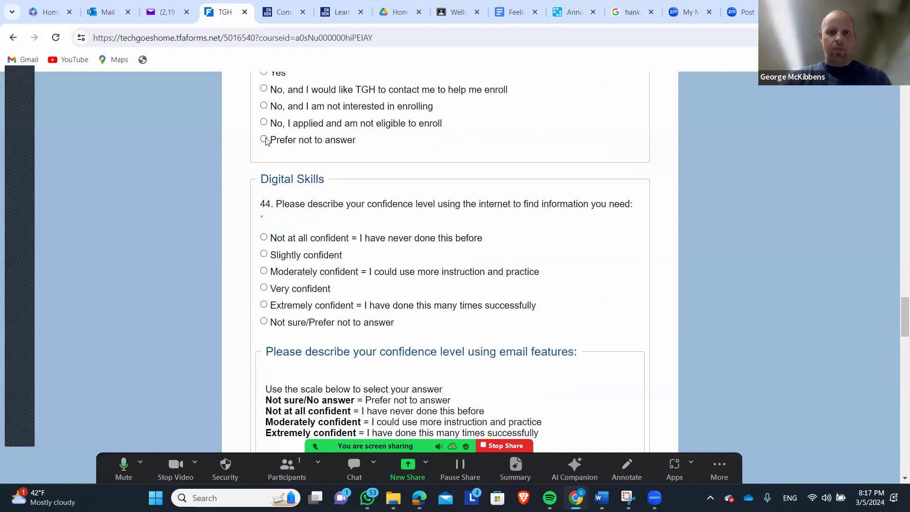
scroll(309, 192, "down", 1)
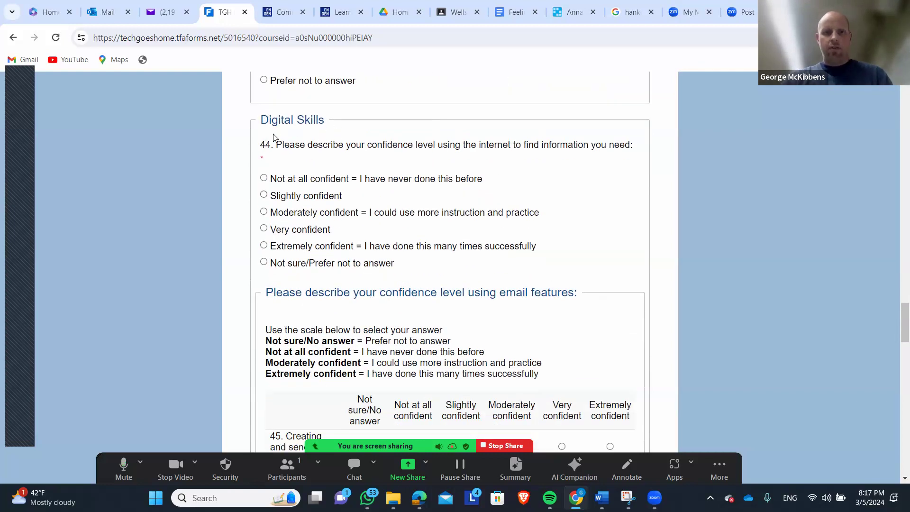
left_click_drag(277, 148, 358, 149)
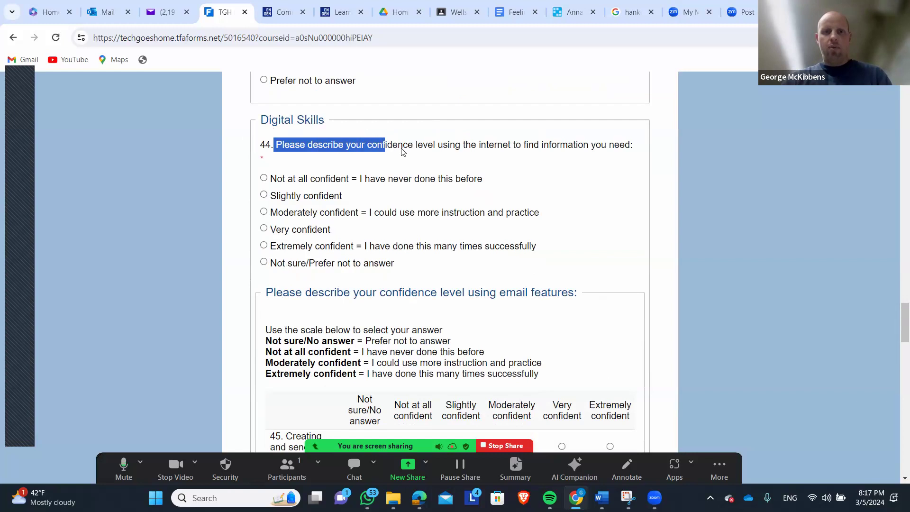
left_click_drag(402, 151, 635, 162)
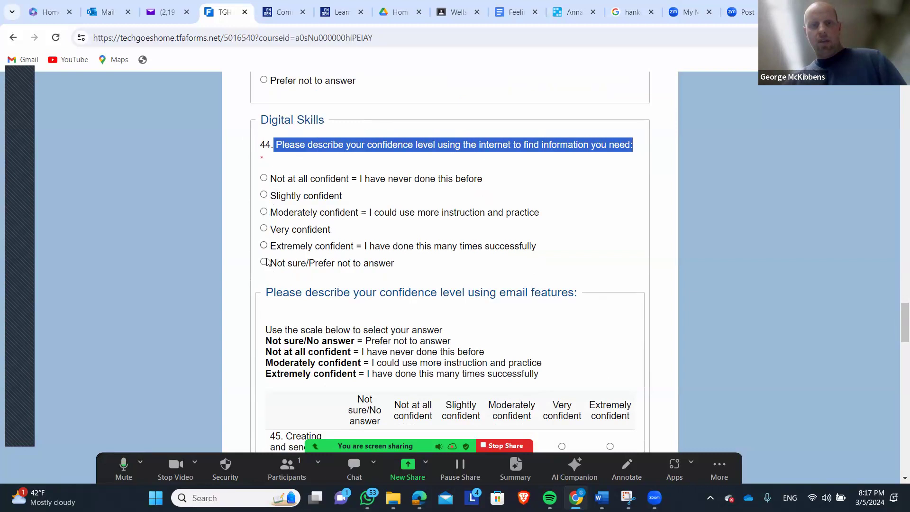
Try each question 44 rating, settling on Not sure/Prefer not to answer
left_click(264, 229)
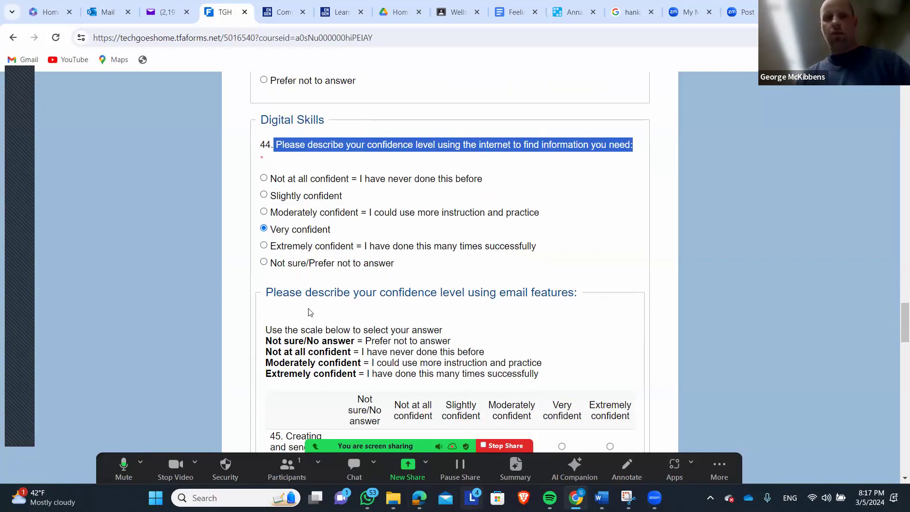
left_click(265, 180)
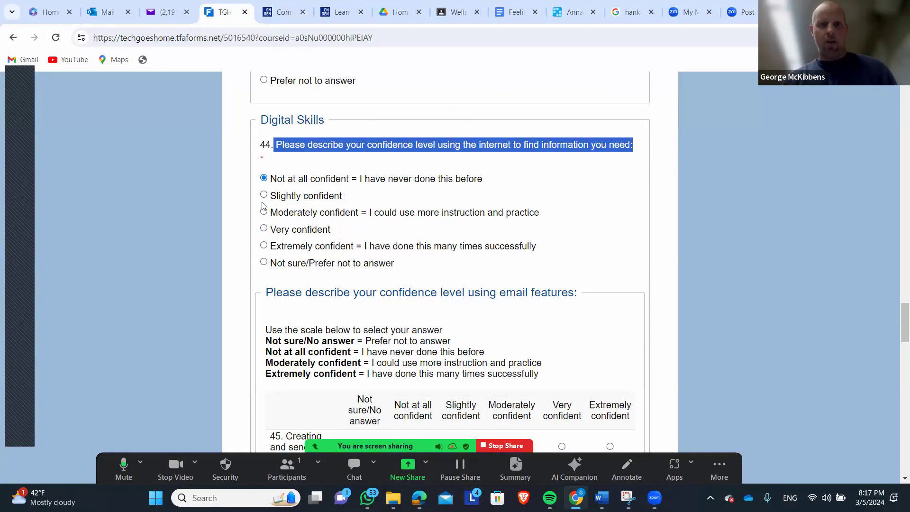
left_click(263, 196)
left_click(263, 212)
left_click(263, 235)
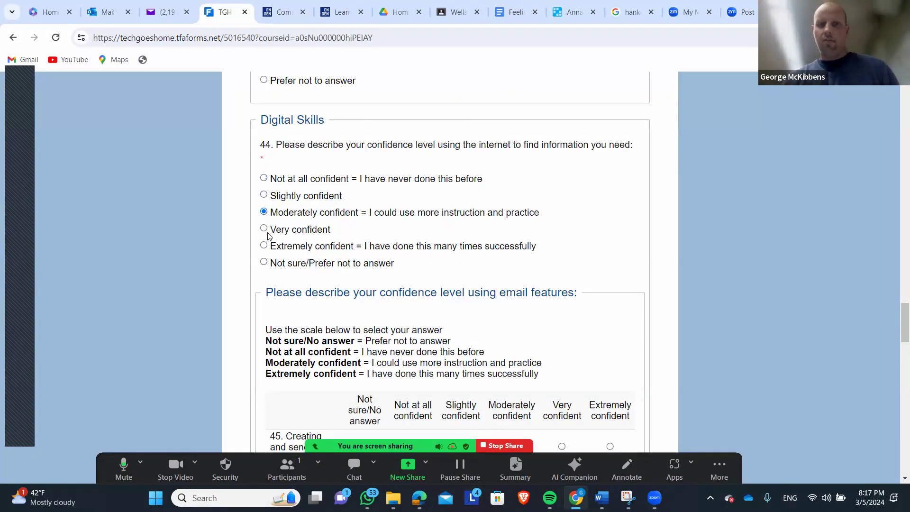
left_click(263, 229)
left_click(264, 245)
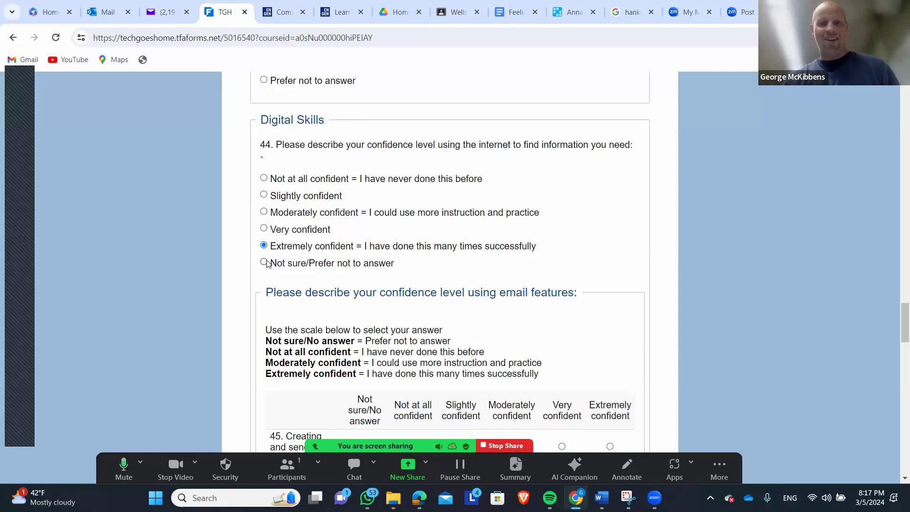
left_click(264, 262)
scroll(390, 308, "down", 1)
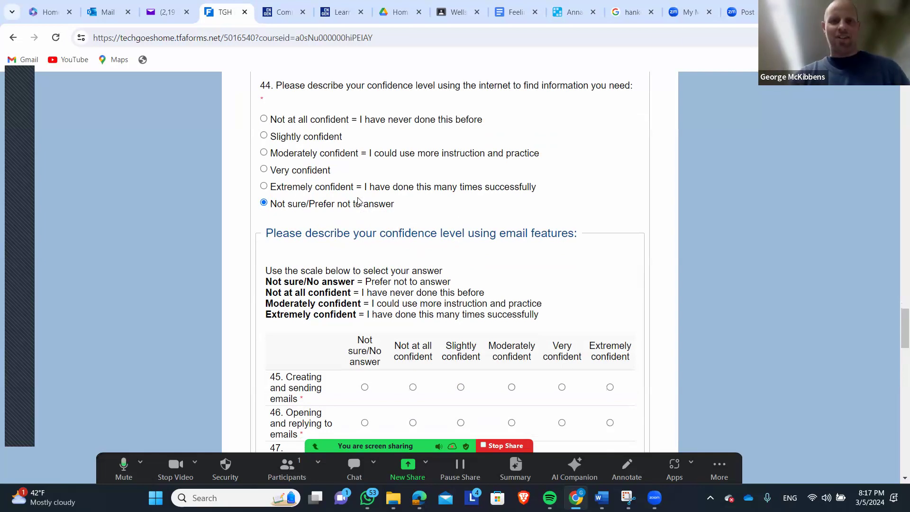
scroll(265, 250, "down", 2)
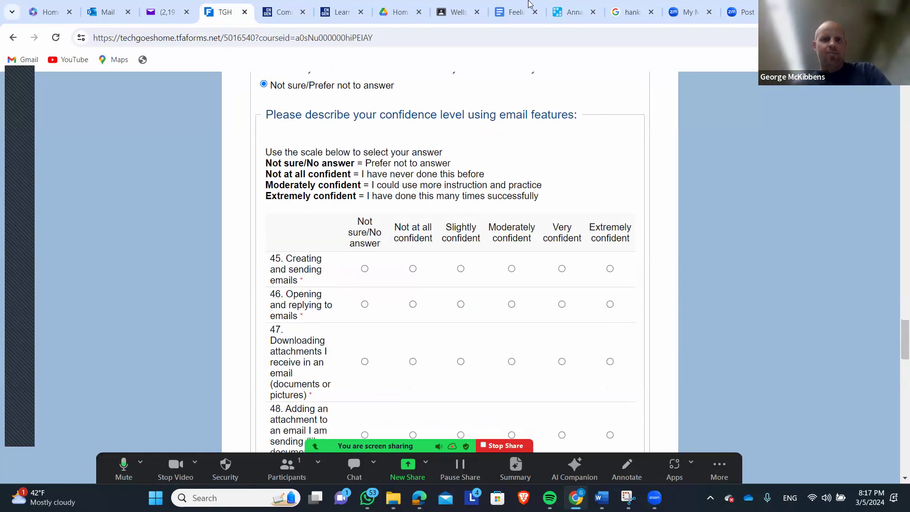
Rate email question 45 Not sure/No answer and question 46 Moderately confident
scroll(564, 169, "down", 1)
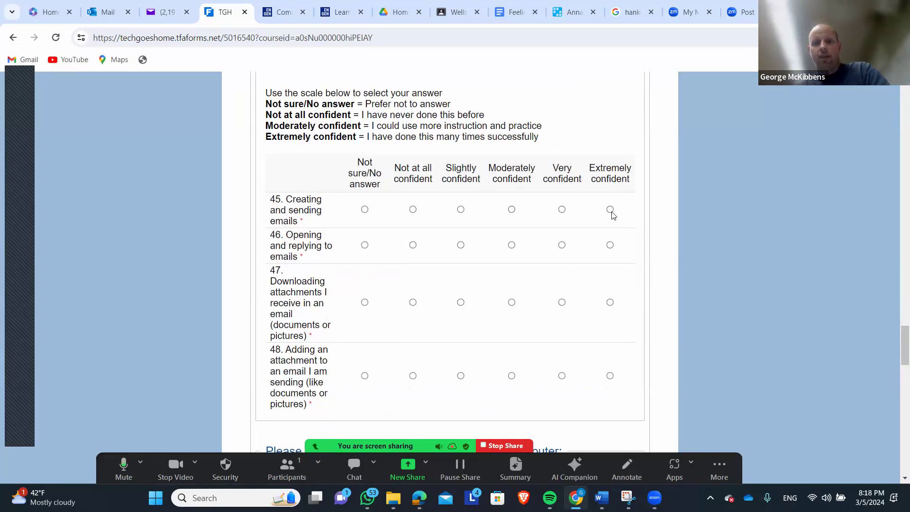
left_click(365, 210)
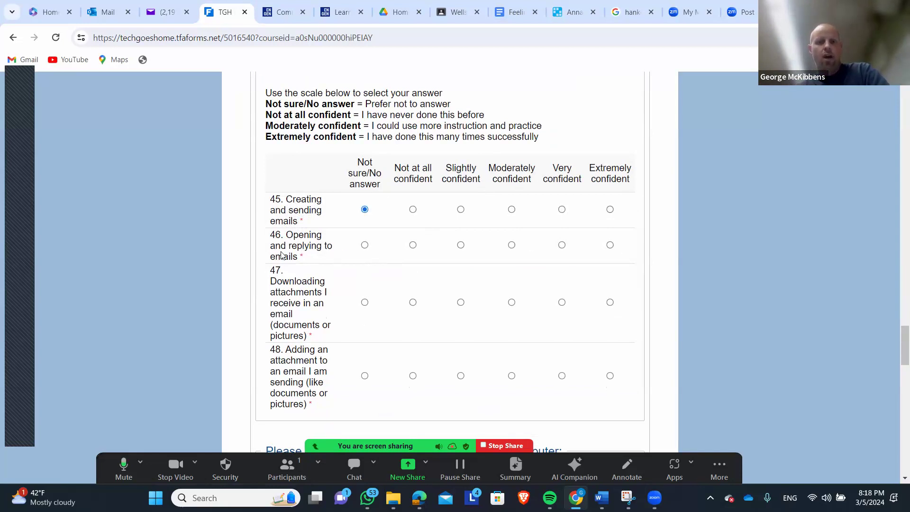
scroll(346, 278, "down", 3)
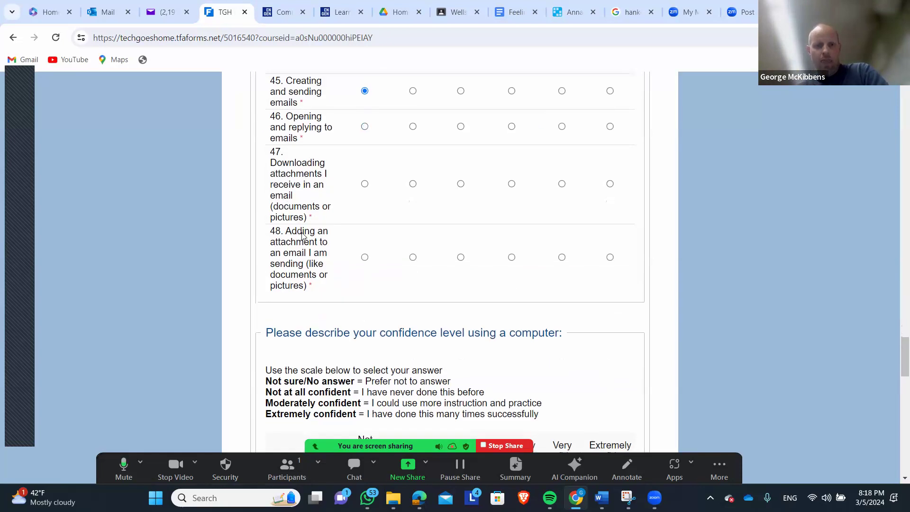
scroll(489, 248, "up", 3)
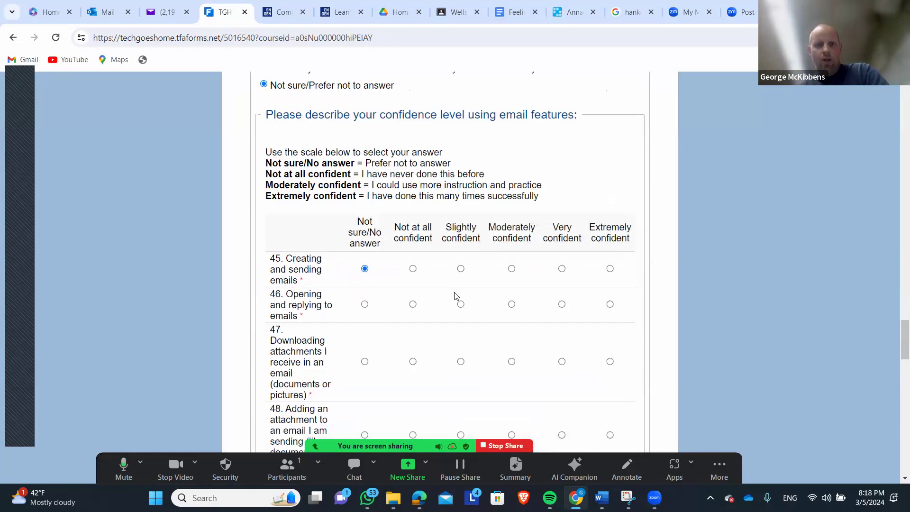
left_click(512, 305)
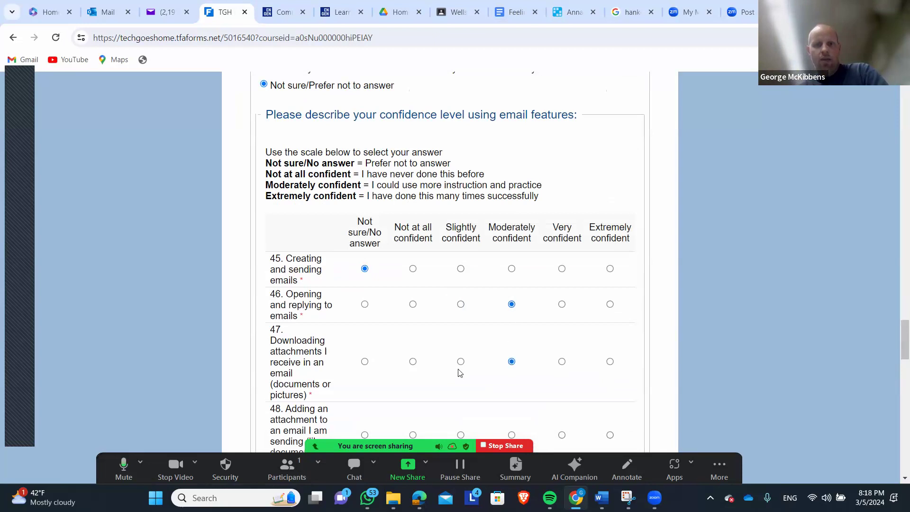
scroll(452, 414, "down", 3)
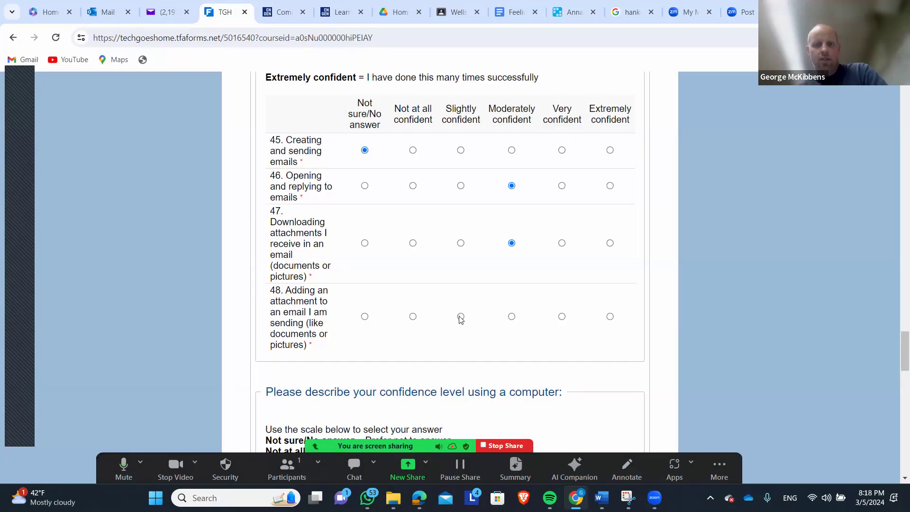
scroll(345, 300, "down", 3)
scroll(337, 192, "down", 3)
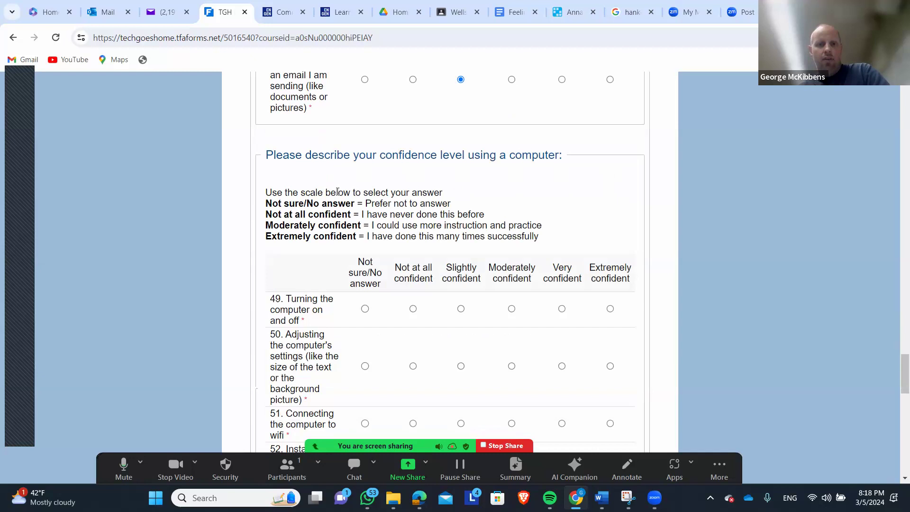
scroll(516, 293, "down", 2)
scroll(488, 285, "down", 2)
scroll(474, 269, "up", 4)
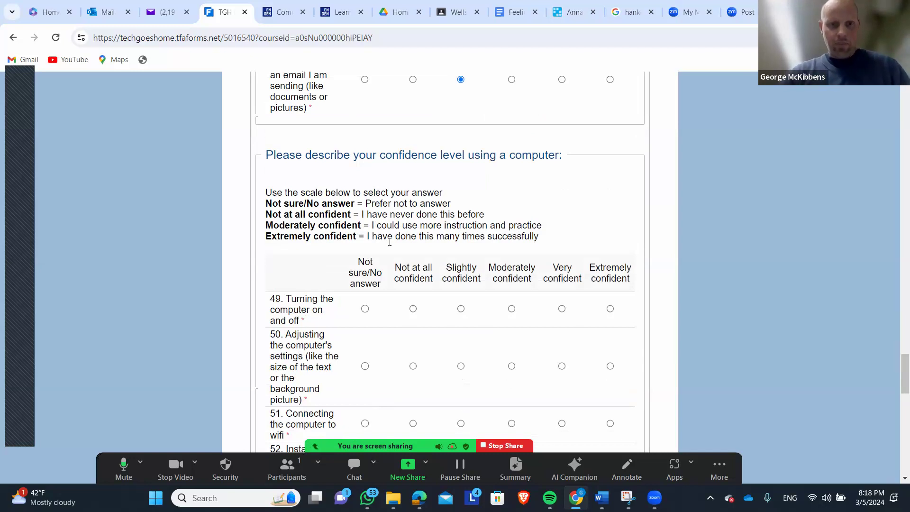
scroll(302, 295, "down", 1)
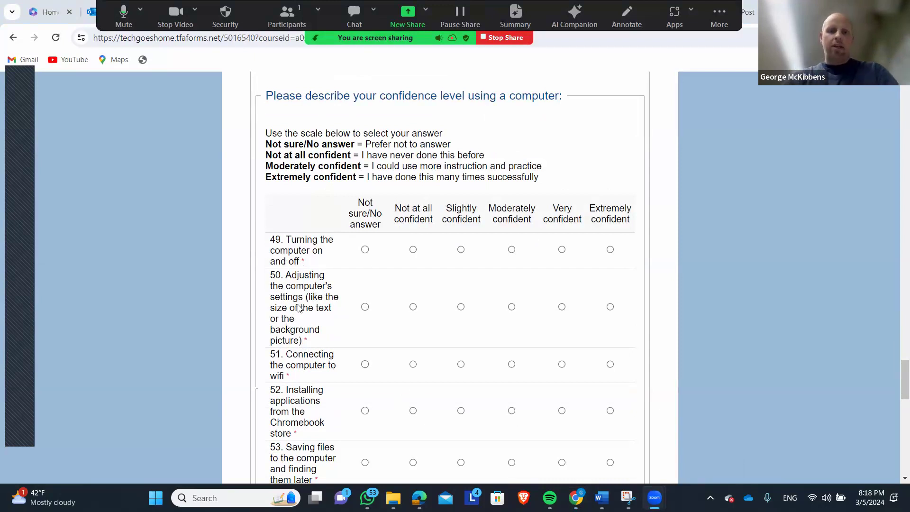
scroll(302, 299, "down", 1)
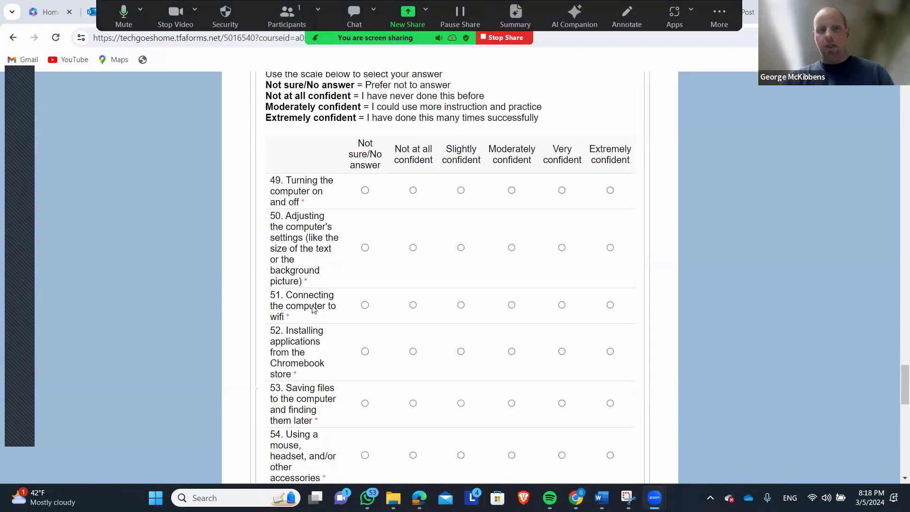
scroll(307, 315, "down", 1)
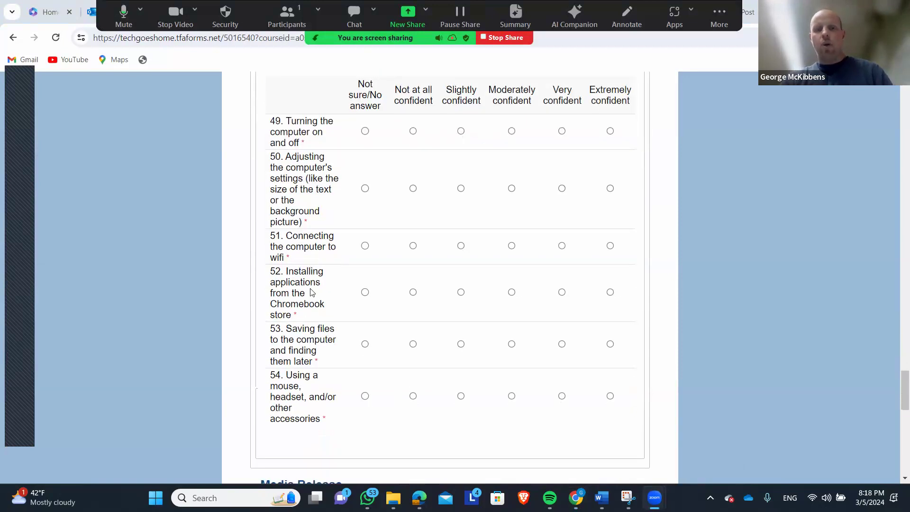
scroll(292, 288, "down", 1)
Scroll down to the Media Release section and give consent with Yes
scroll(294, 292, "down", 2)
scroll(299, 290, "down", 1)
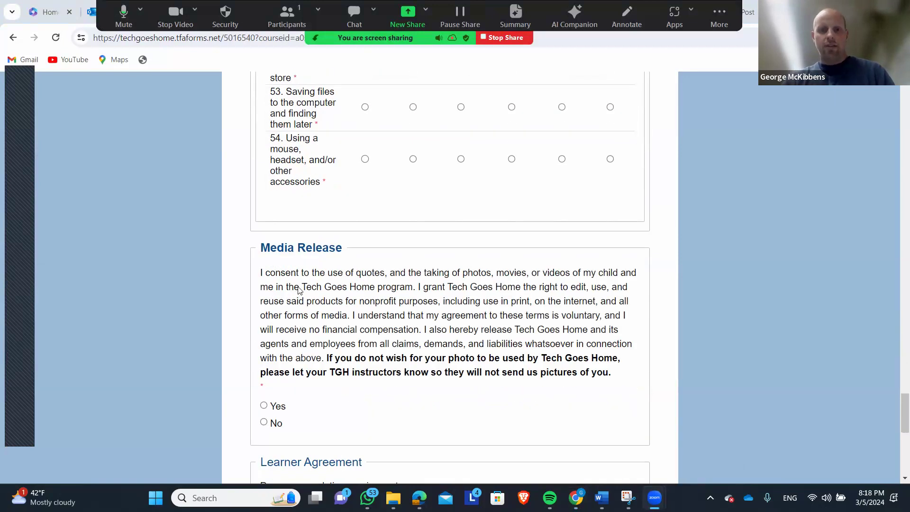
scroll(311, 186, "down", 2)
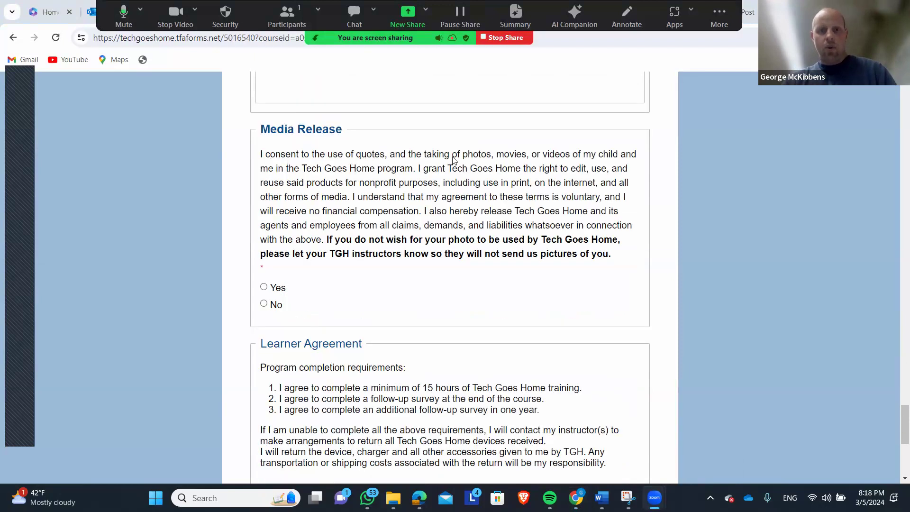
left_click(263, 287)
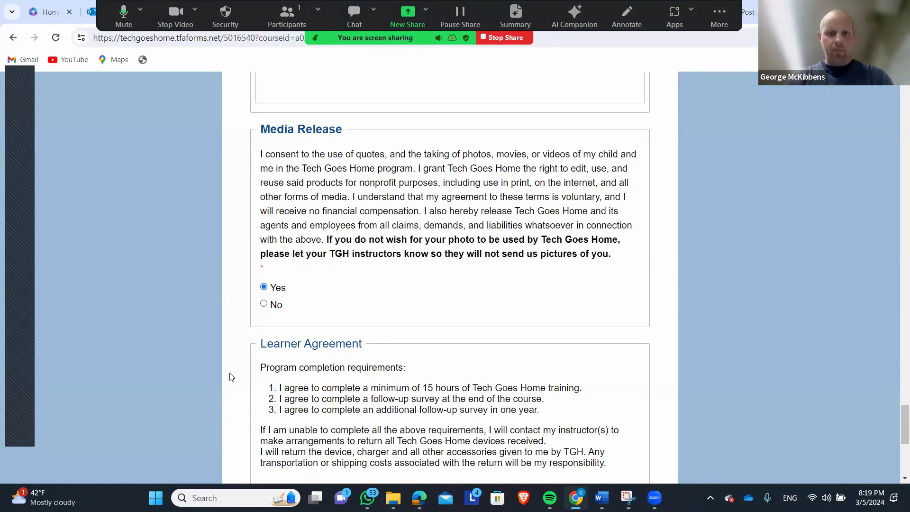
scroll(426, 374, "down", 4)
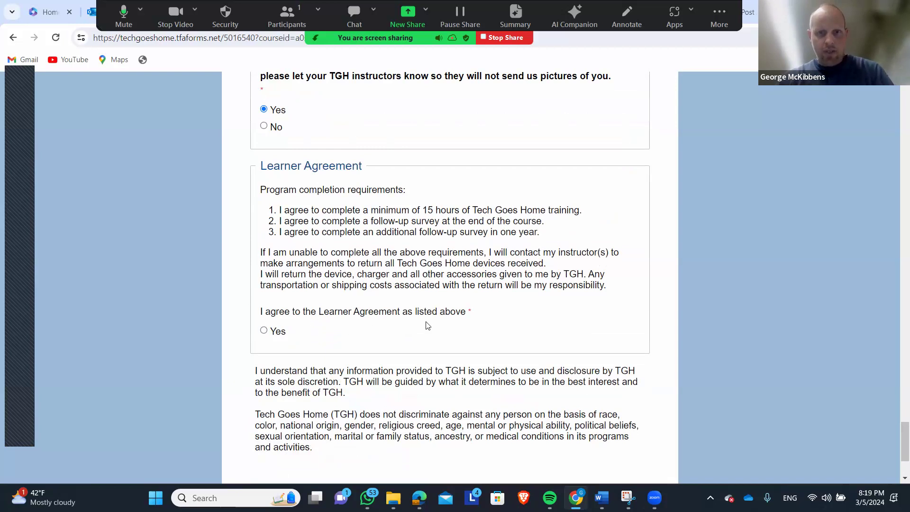
Answer Yes to the Learner Agreement, then press Submit at the bottom of the form
left_click(264, 332)
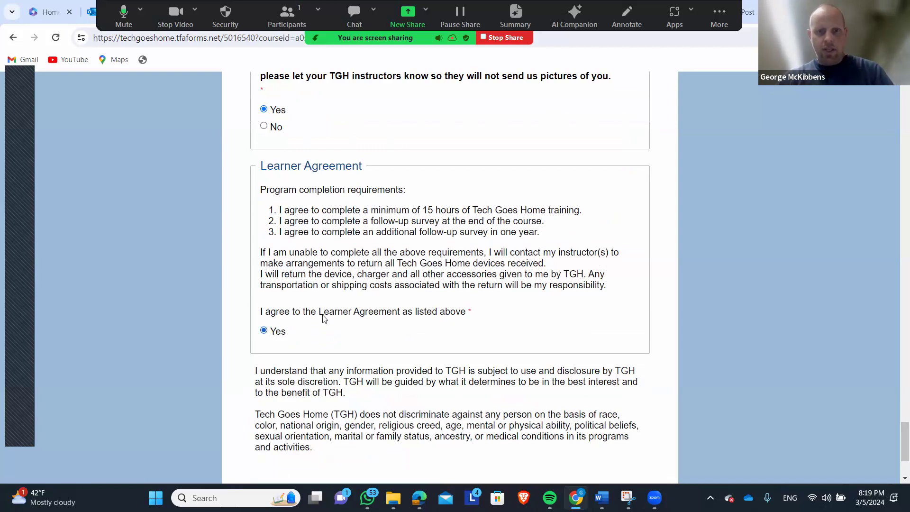
scroll(307, 348, "down", 3)
left_click(289, 373)
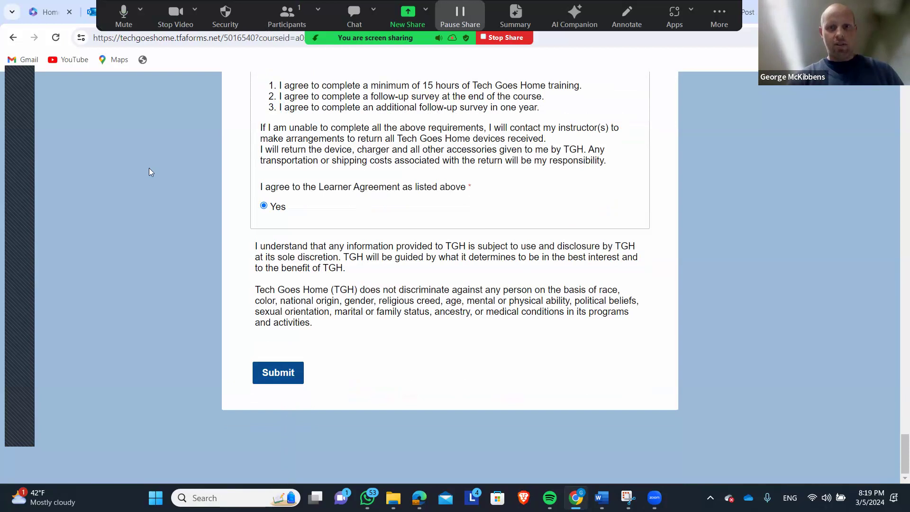
left_click_drag(695, 29, 738, 192)
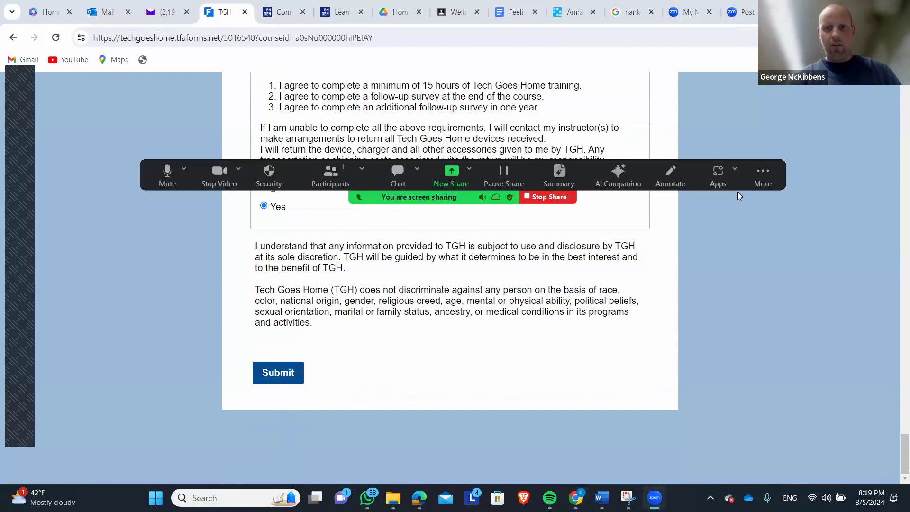